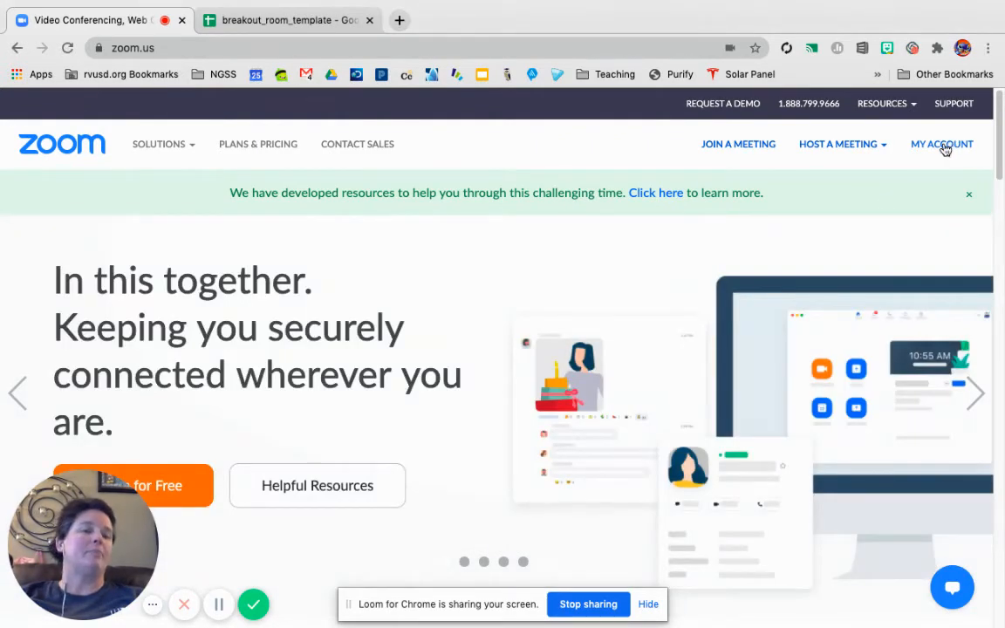
Step: Start scheduling a new Zoom meeting from the account's meetings page with the topic "Sample Breakout Room Meeting"
{"action": "left_click", "coordinate": [935, 147]}
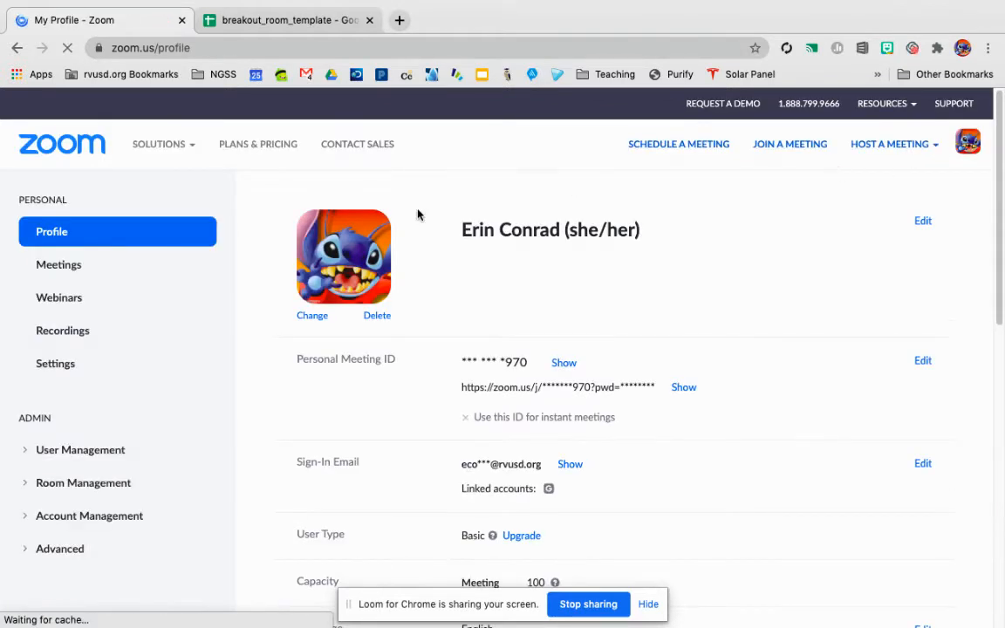
{"action": "left_click", "coordinate": [58, 269]}
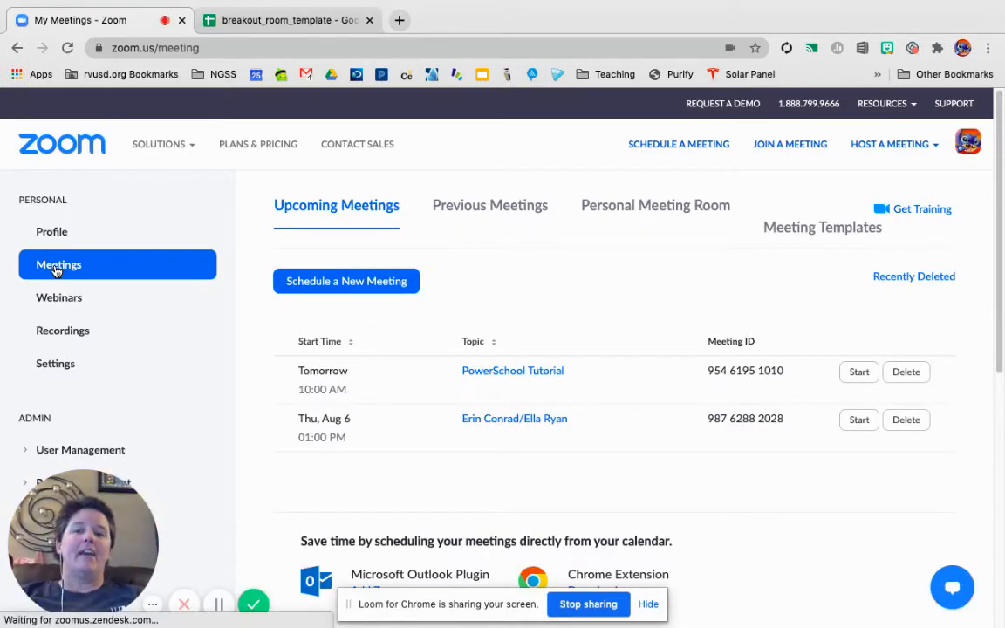
{"action": "left_click", "coordinate": [329, 282]}
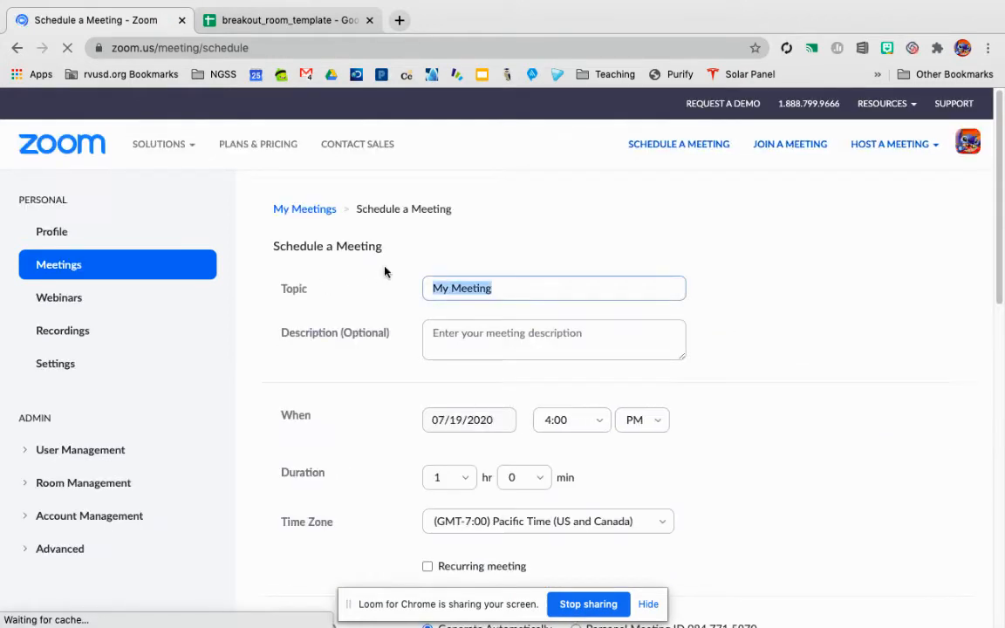
{"action": "type", "text": "S"}
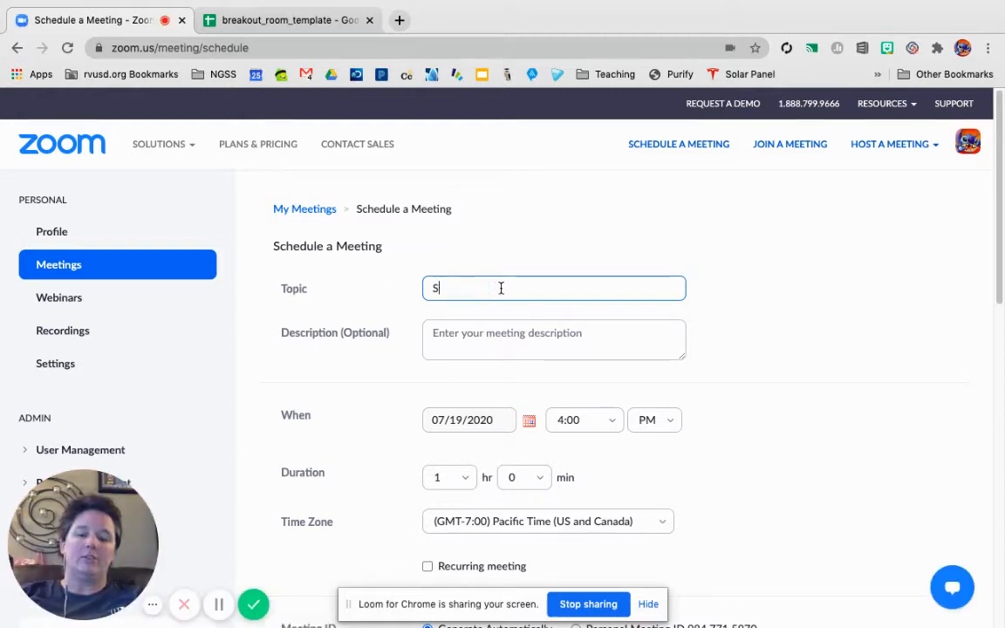
{"action": "type", "text": "ample Brea"}
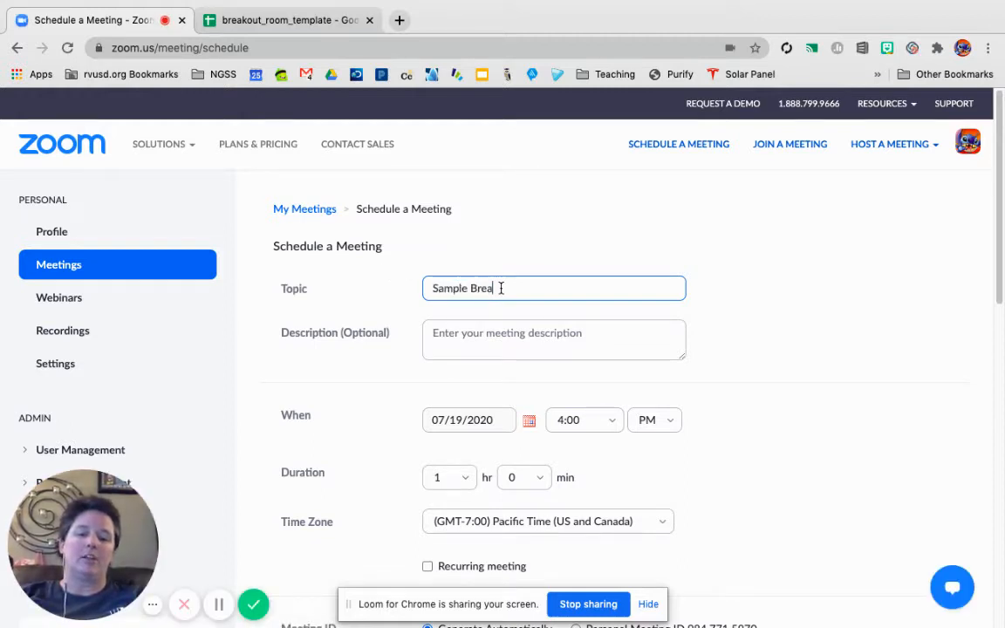
{"action": "type", "text": "kout Room Meeting"}
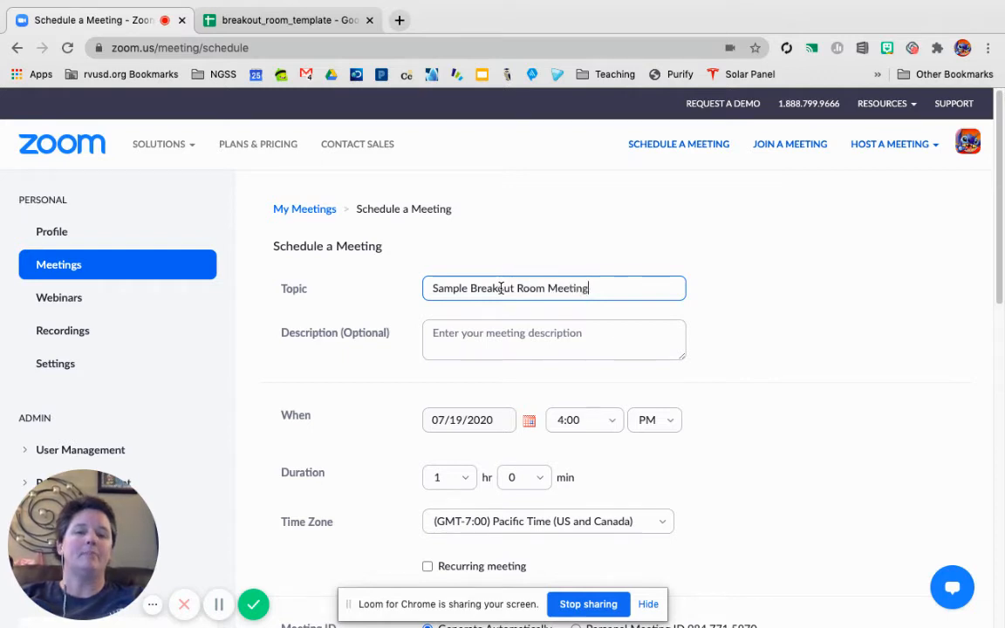
Step: Set the meeting date to 07/22/2020
{"action": "scroll", "coordinate": [501, 288], "scroll_direction": "down", "scroll_amount": 1}
{"action": "scroll", "coordinate": [501, 287], "scroll_direction": "down", "scroll_amount": 3}
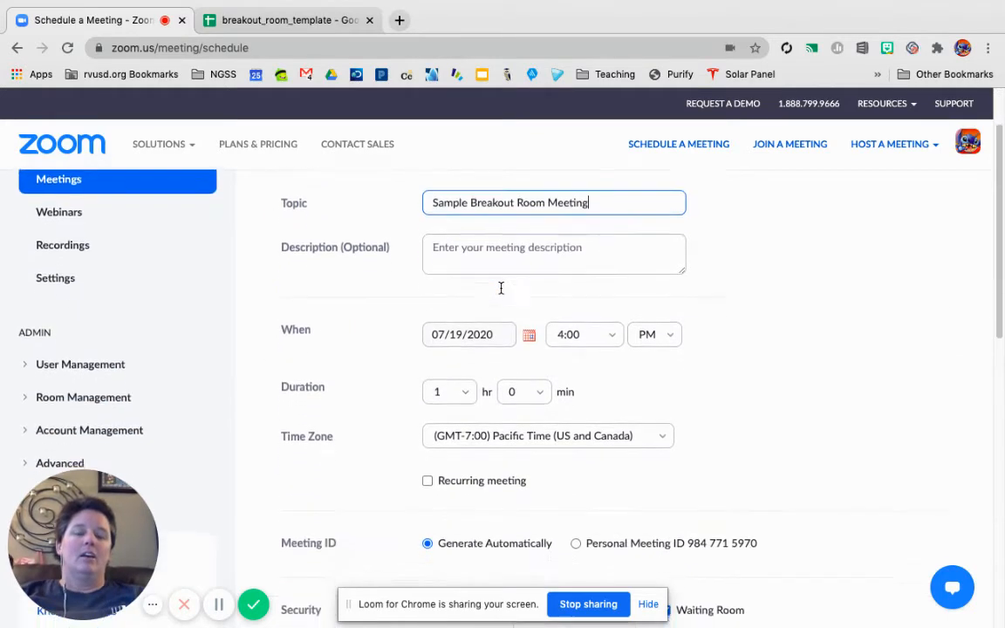
{"action": "left_click", "coordinate": [532, 327]}
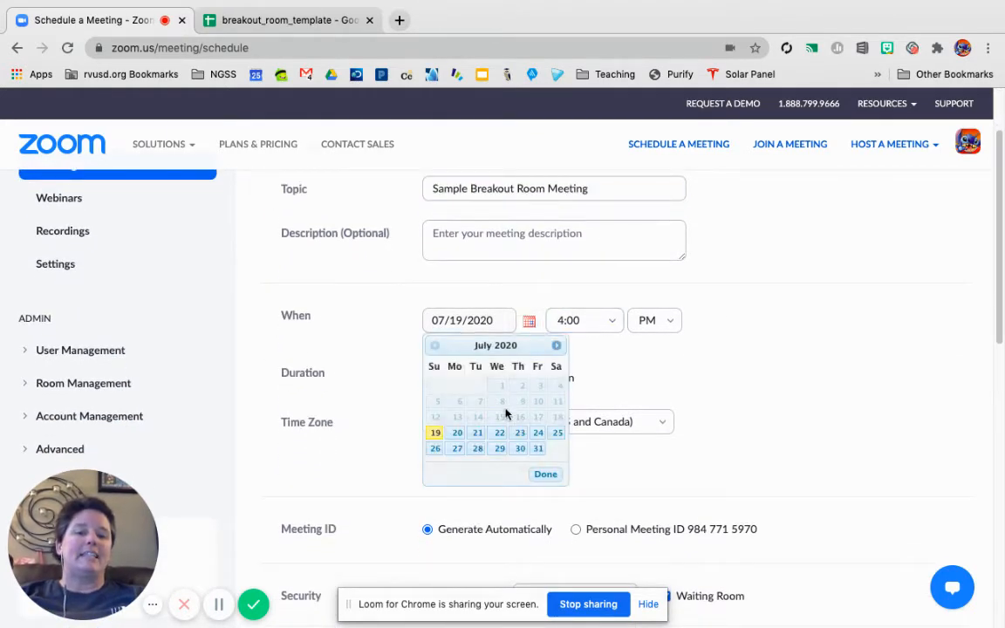
{"action": "left_click", "coordinate": [499, 432]}
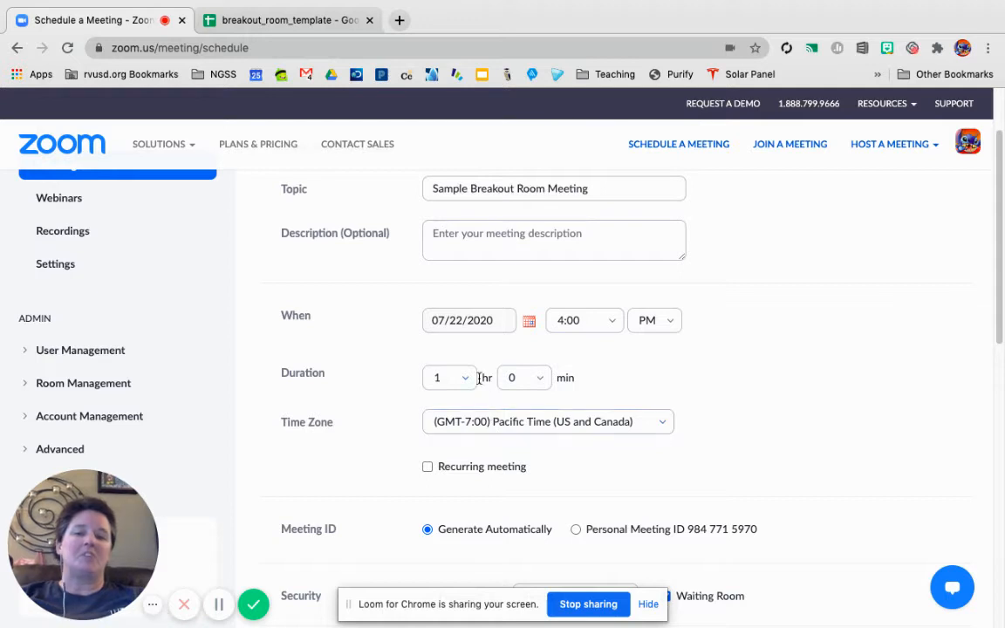
Step: Enable Breakout Room pre-assign in the meeting options and move the screen-sharing notice out of the way
{"action": "scroll", "coordinate": [504, 363], "scroll_direction": "down", "scroll_amount": 3}
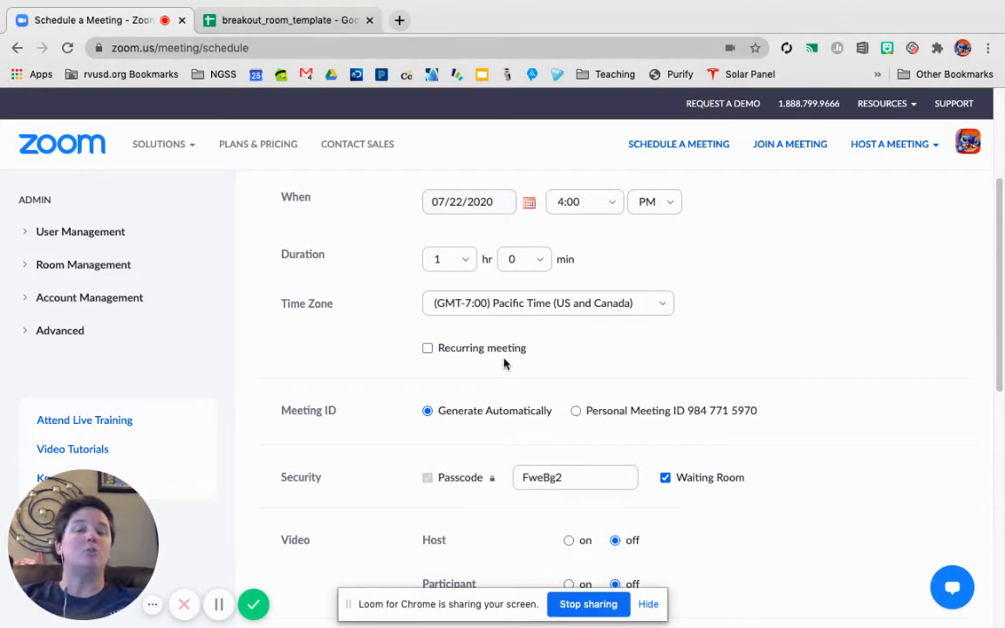
{"action": "scroll", "coordinate": [504, 363], "scroll_direction": "down", "scroll_amount": 5}
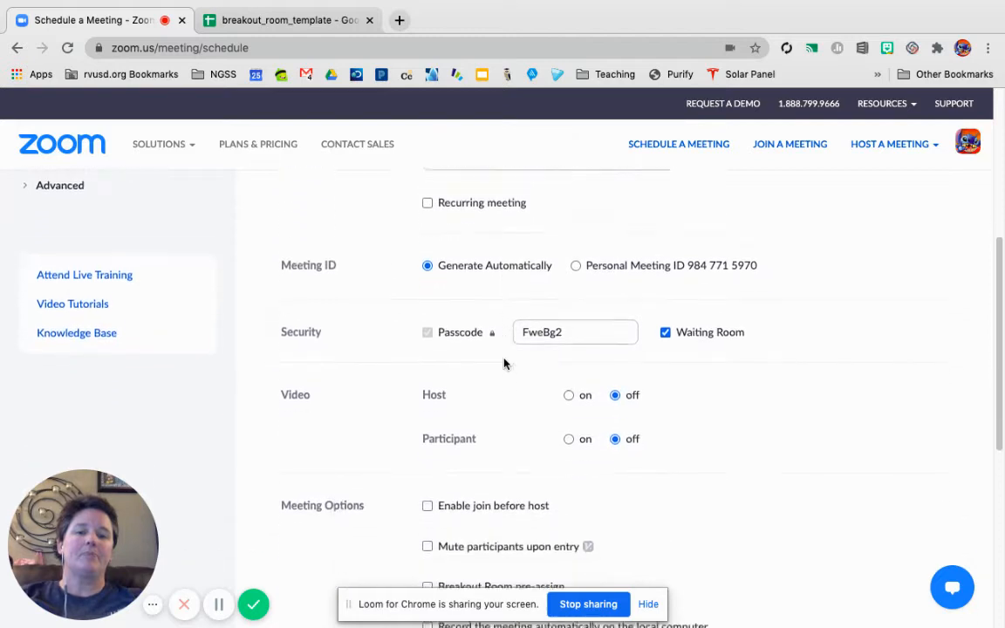
{"action": "scroll", "coordinate": [504, 363], "scroll_direction": "down", "scroll_amount": 3}
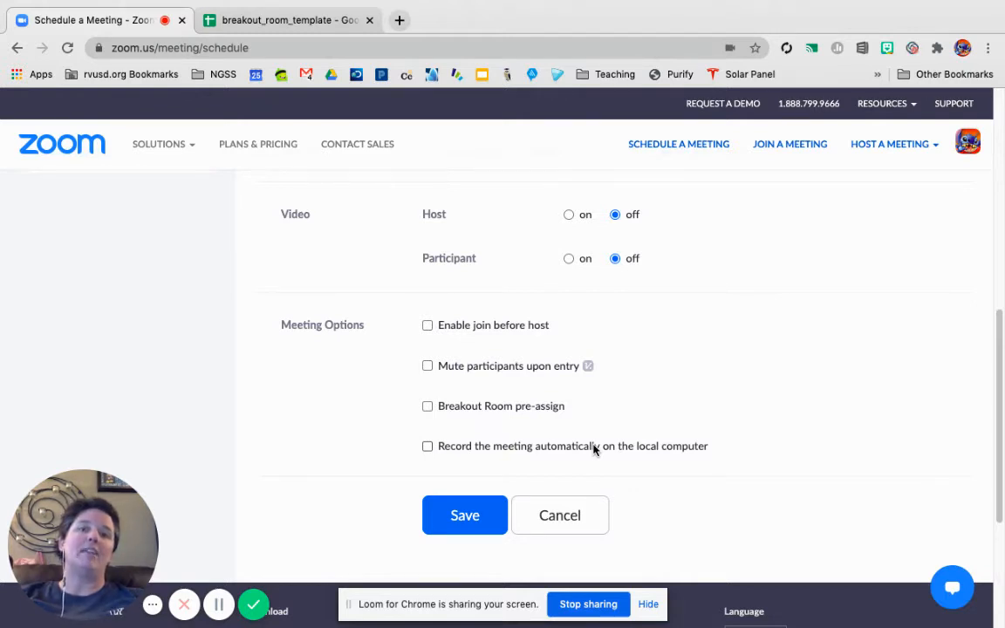
{"action": "left_click", "coordinate": [465, 408]}
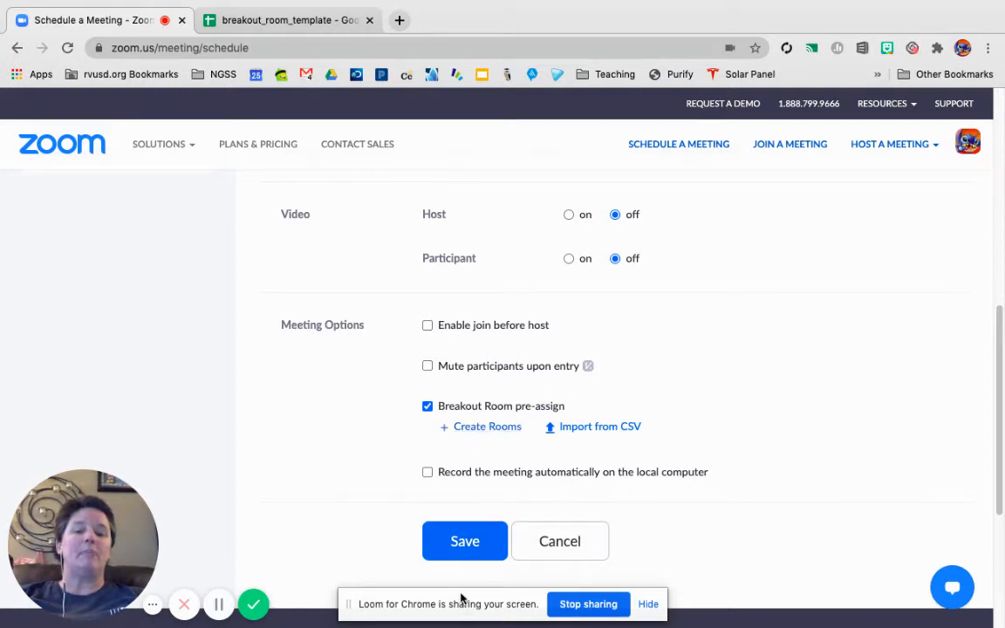
{"action": "left_click_drag", "start_coordinate": [460, 601], "coordinate": [131, 200]}
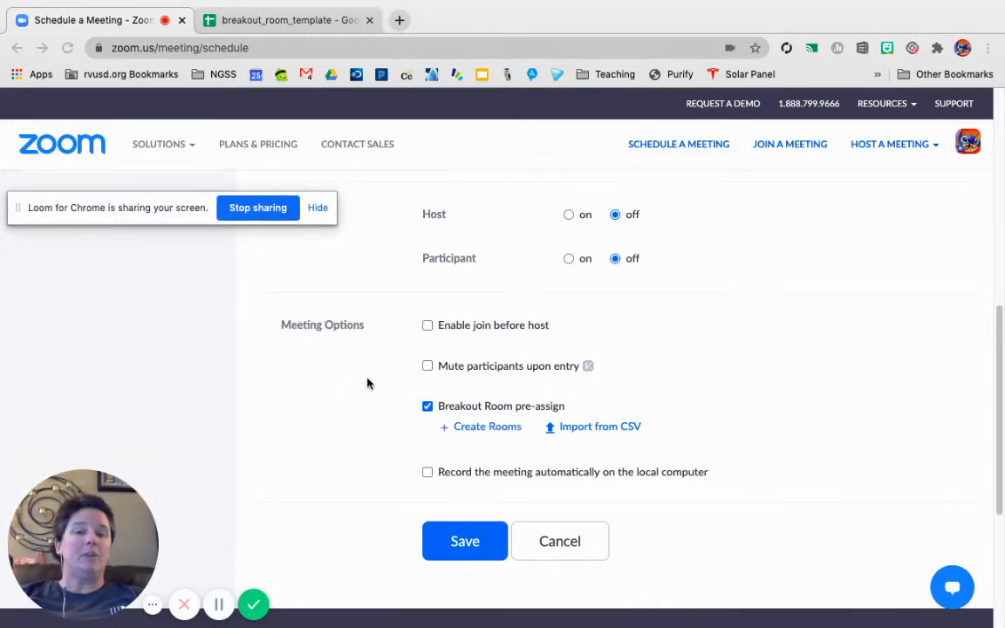
Step: Add four empty rooms manually in the meeting's breakout room assignment
{"action": "left_click", "coordinate": [481, 434]}
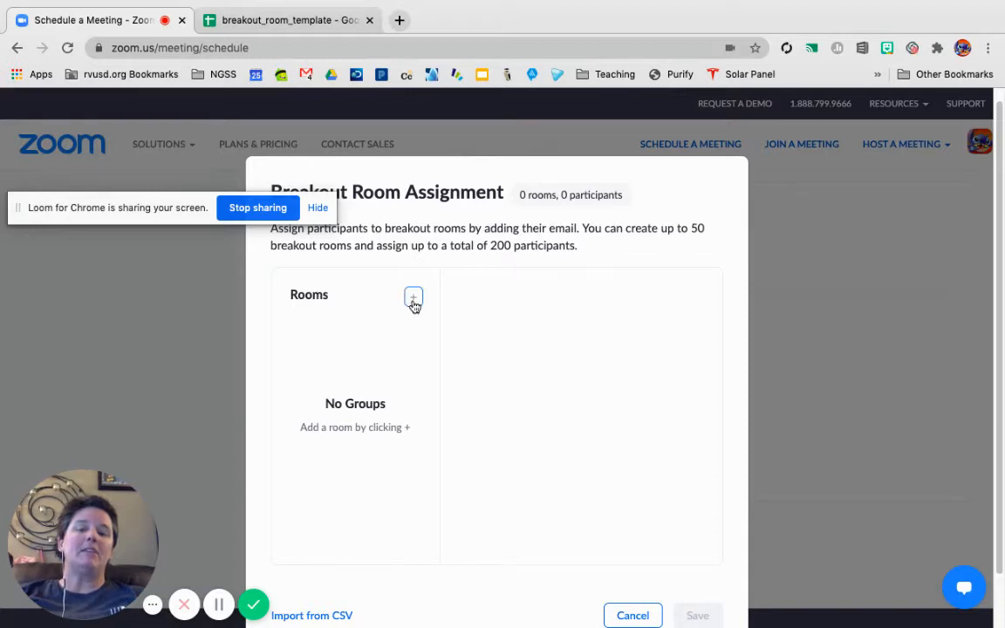
{"action": "left_click", "coordinate": [413, 300]}
{"action": "left_click", "coordinate": [414, 299]}
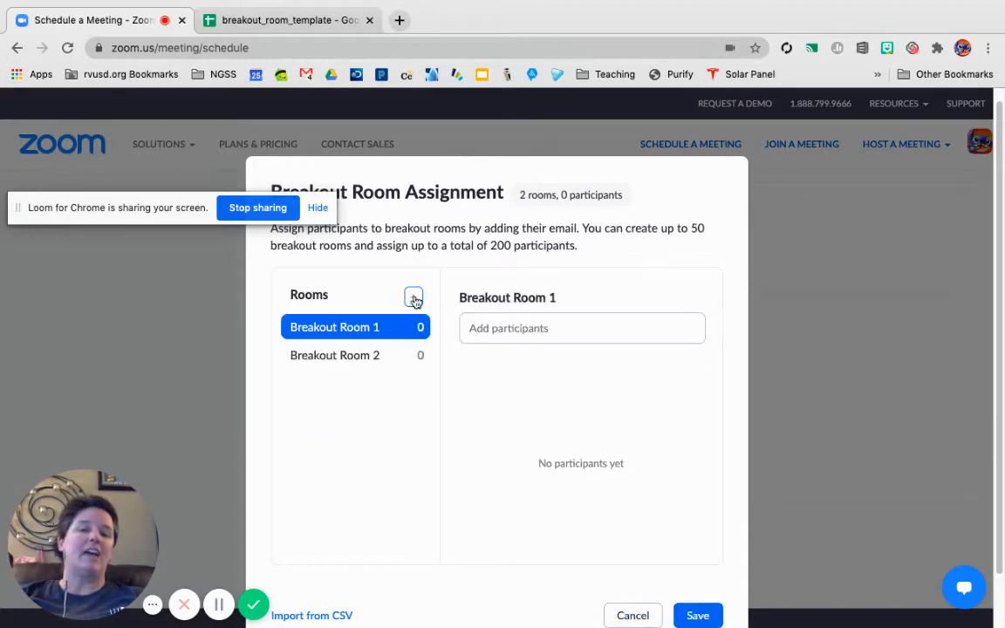
{"action": "left_click", "coordinate": [413, 299]}
{"action": "left_click", "coordinate": [413, 299]}
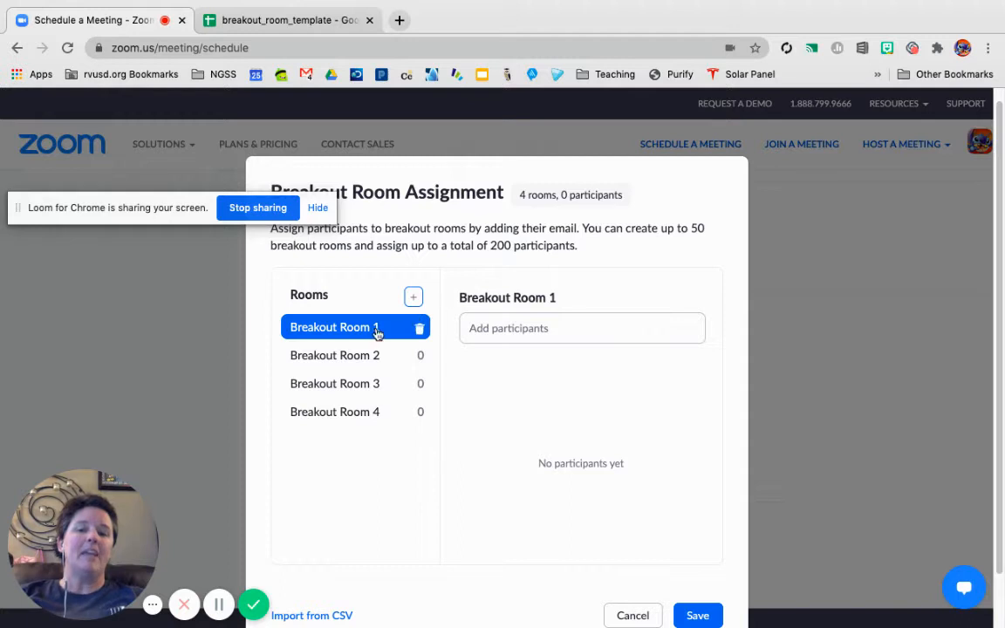
Step: Look through the participant entry of Breakout Rooms 1 to 4 and discard the manual assignment
{"action": "left_click", "coordinate": [498, 328]}
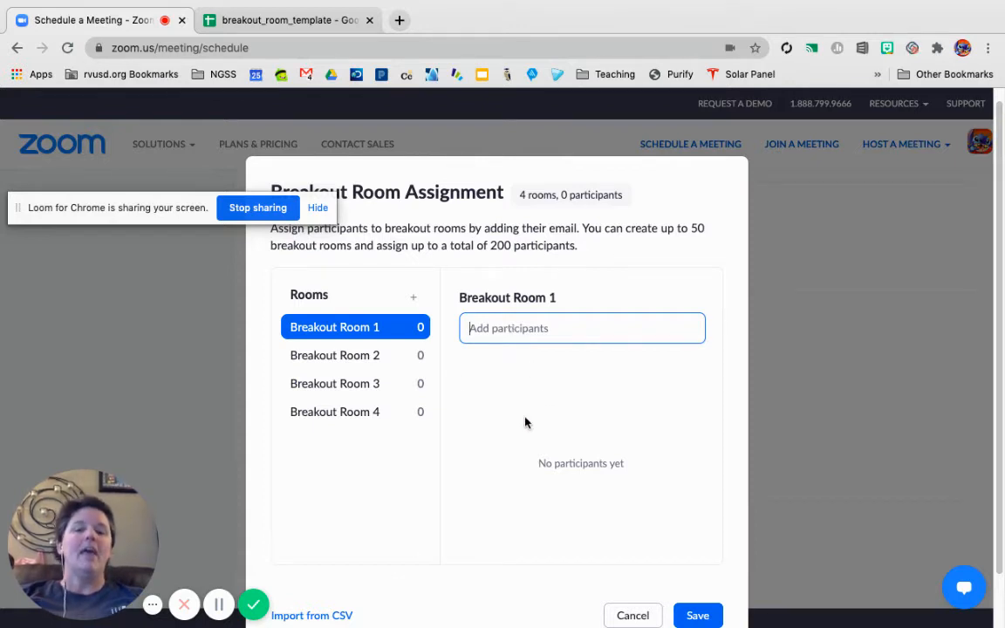
{"action": "left_click", "coordinate": [341, 362]}
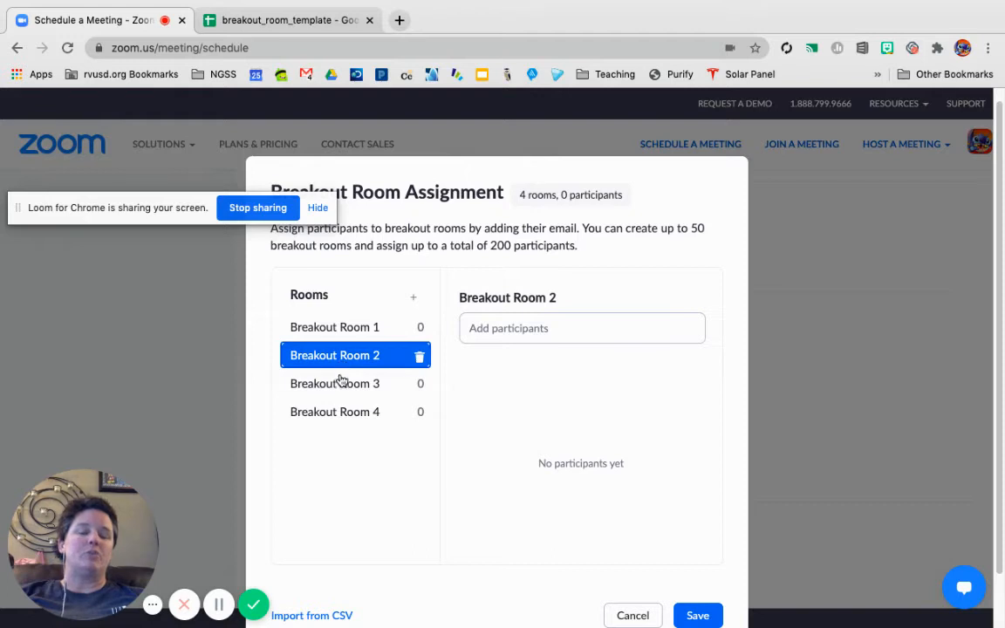
{"action": "left_click", "coordinate": [339, 386]}
{"action": "left_click", "coordinate": [341, 417]}
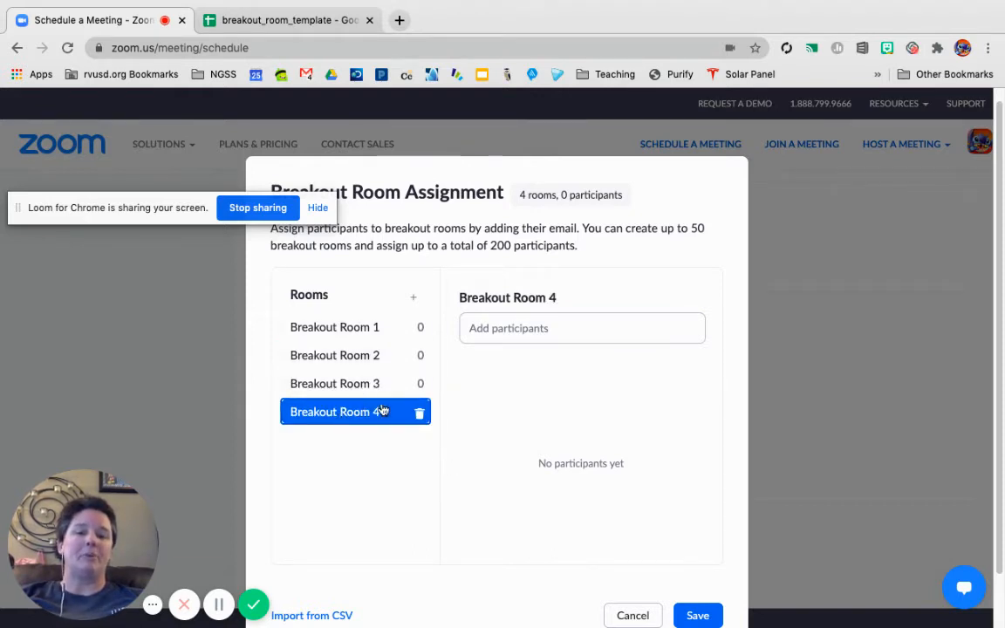
{"action": "left_click", "coordinate": [620, 617]}
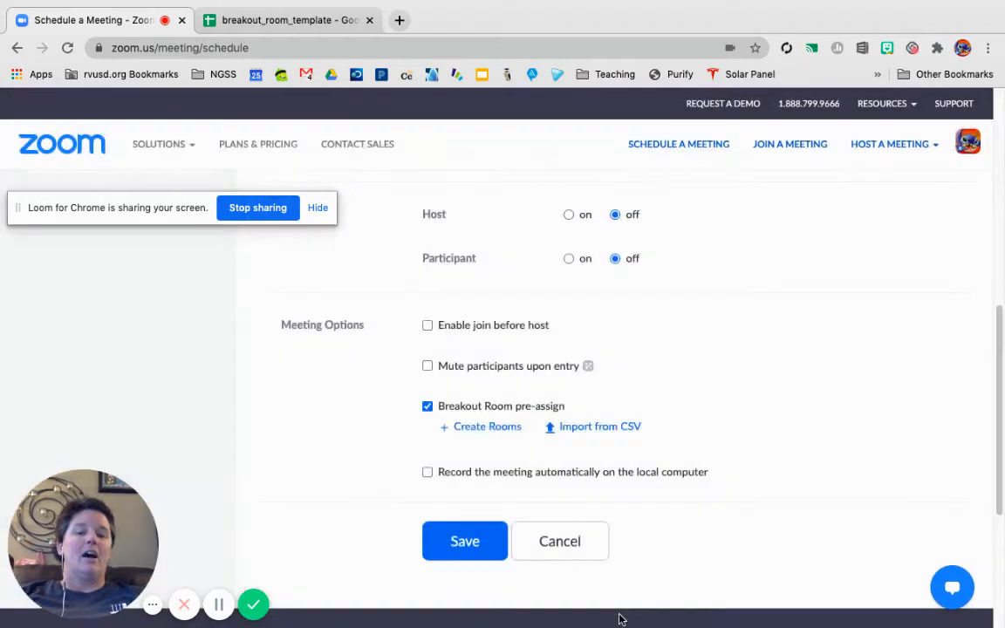
Step: Open the CSV import for breakout rooms and participants and download its template
{"action": "left_click", "coordinate": [593, 427]}
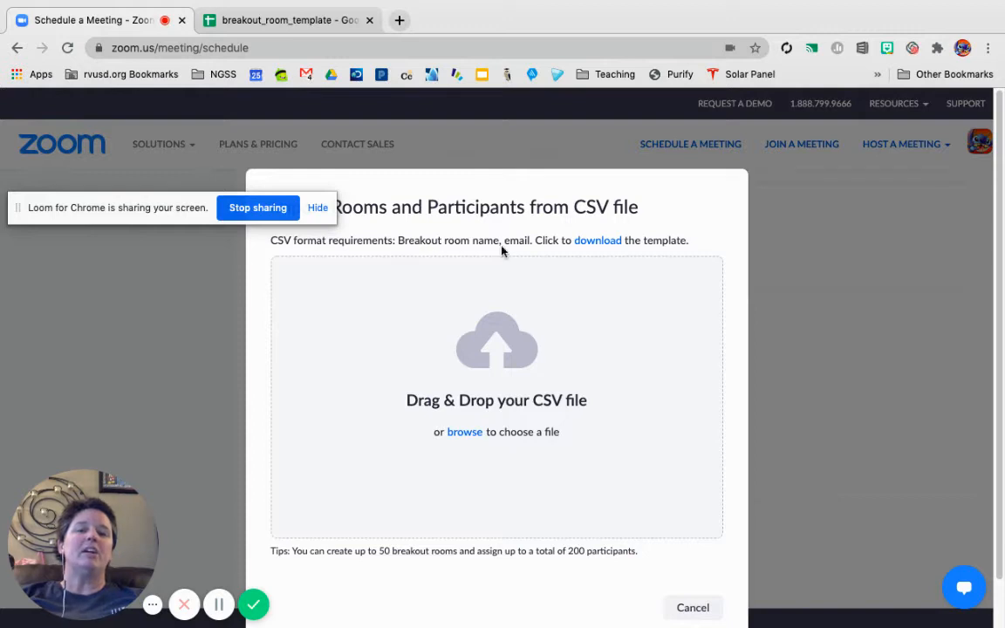
{"action": "left_click", "coordinate": [585, 242]}
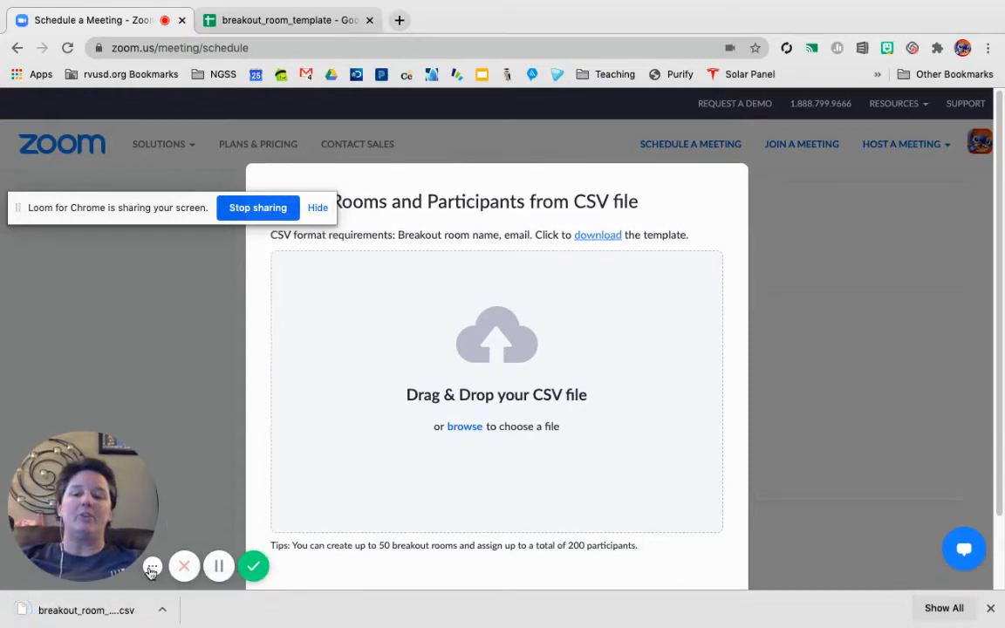
Step: Switch to the breakout_room_template spreadsheet in Google Sheets and examine the Pre-assign Room Name and Email Address columns
{"action": "left_click", "coordinate": [254, 26]}
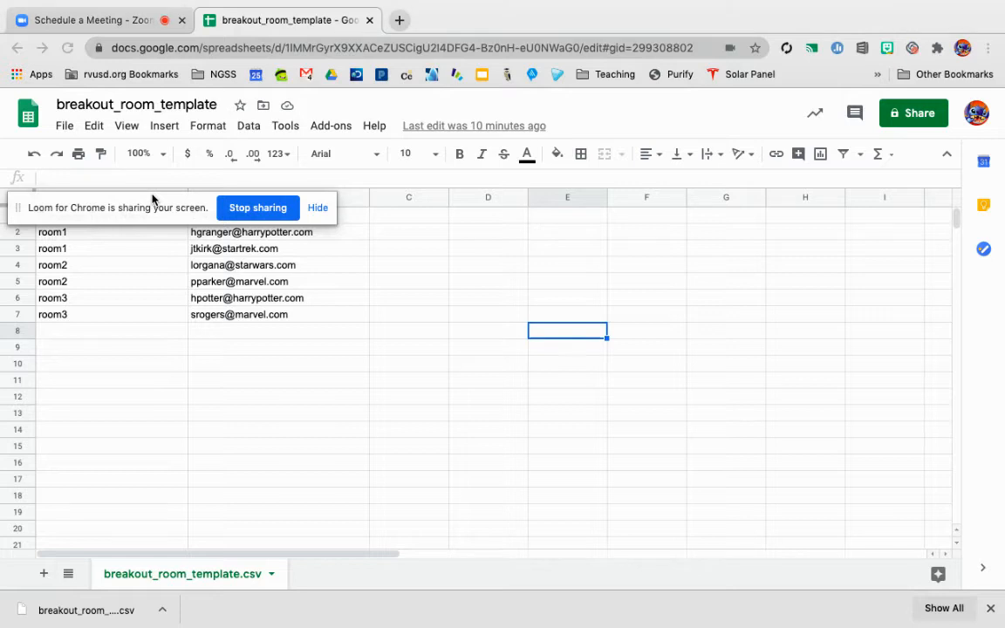
{"action": "left_click_drag", "start_coordinate": [200, 211], "coordinate": [529, 490]}
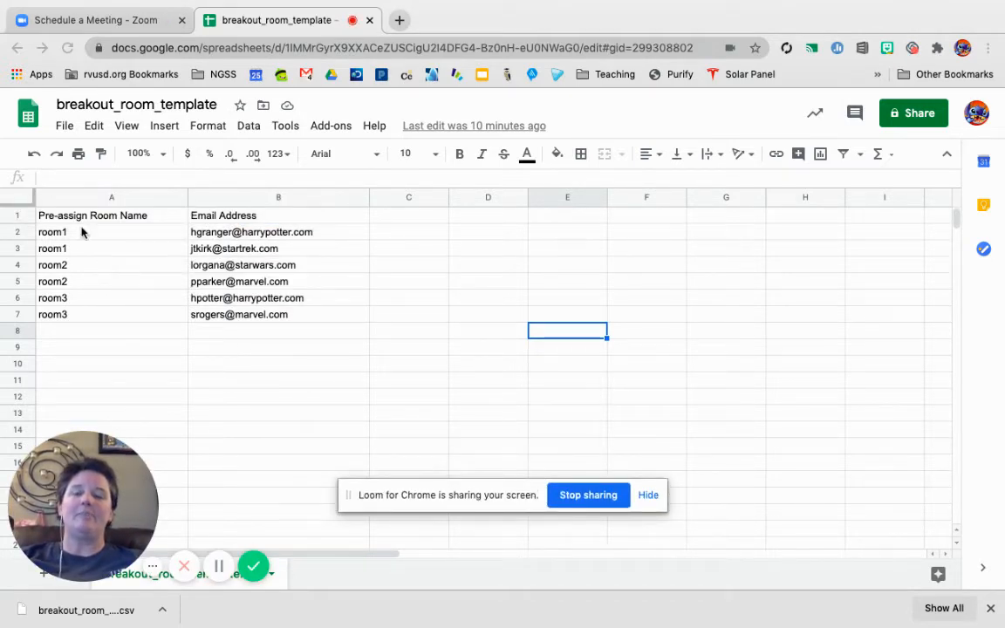
{"action": "left_click", "coordinate": [102, 199]}
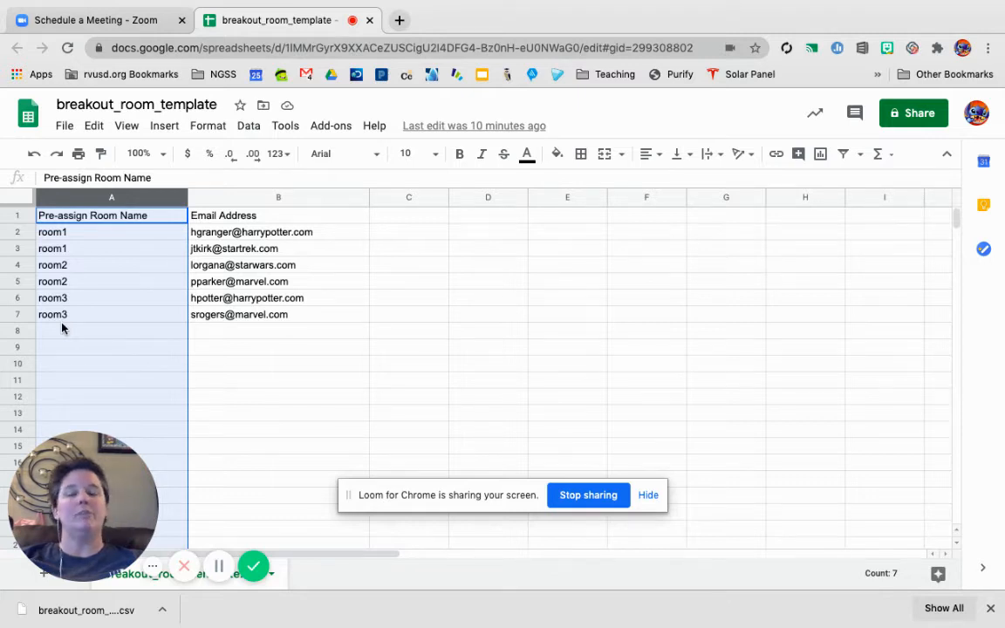
{"action": "left_click", "coordinate": [229, 197]}
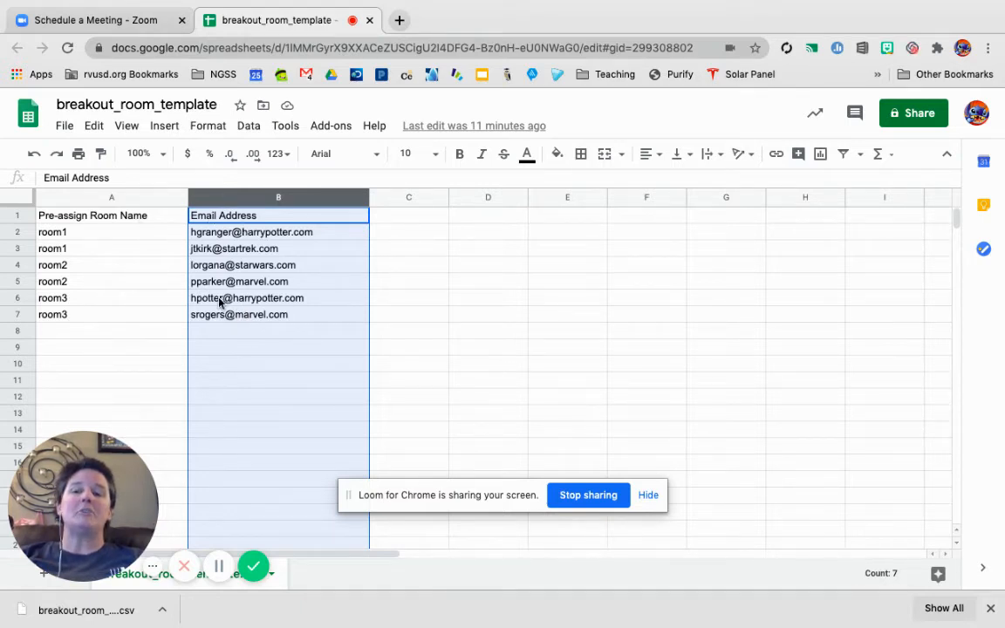
Step: Download the current breakout_room_template sheet as a comma-separated values (.csv) file
{"action": "left_click", "coordinate": [63, 126]}
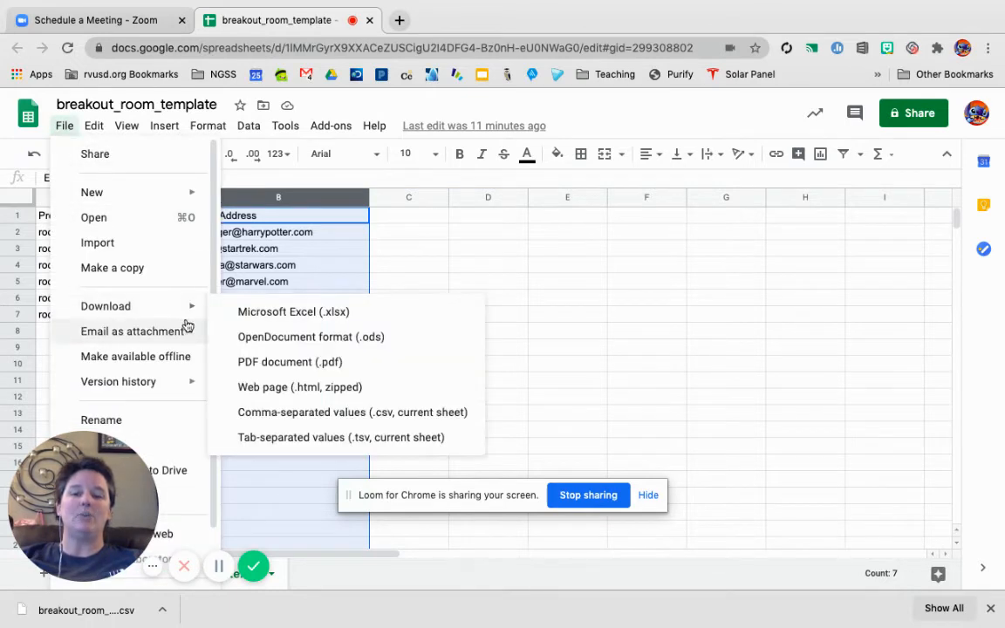
{"action": "mouse_move", "coordinate": [174, 305]}
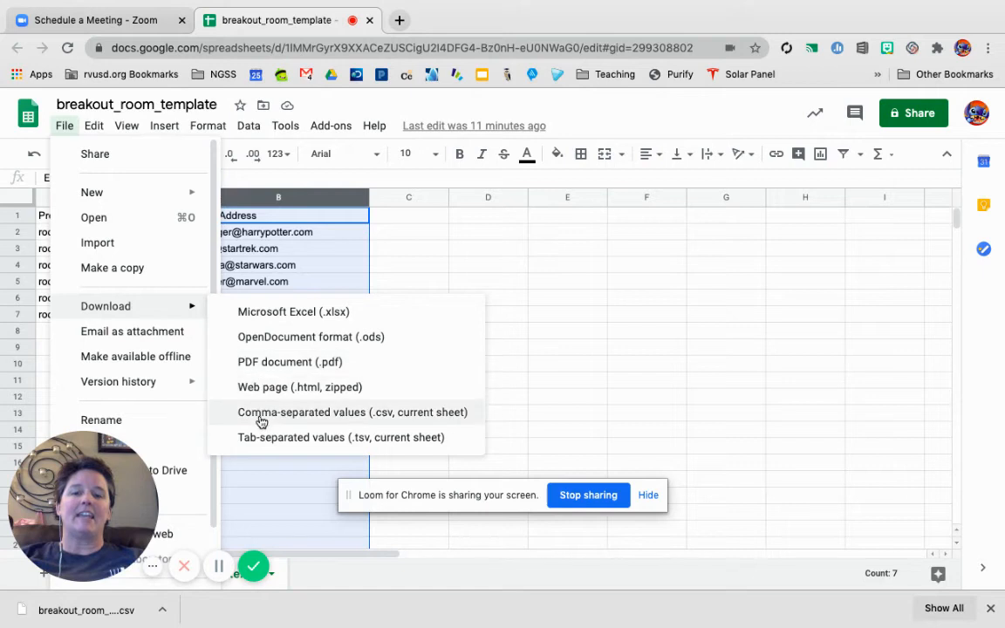
{"action": "left_click", "coordinate": [388, 414]}
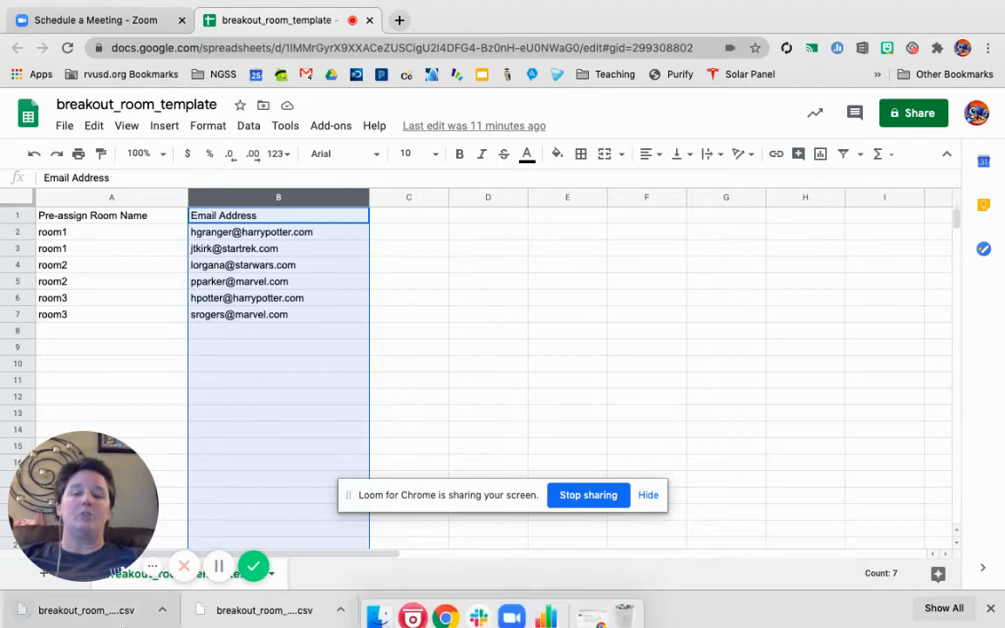
Step: Return to Zoom, import the downloaded breakout room CSV into the meeting, and check the participants assigned to room2 and room3
{"action": "left_click", "coordinate": [77, 21]}
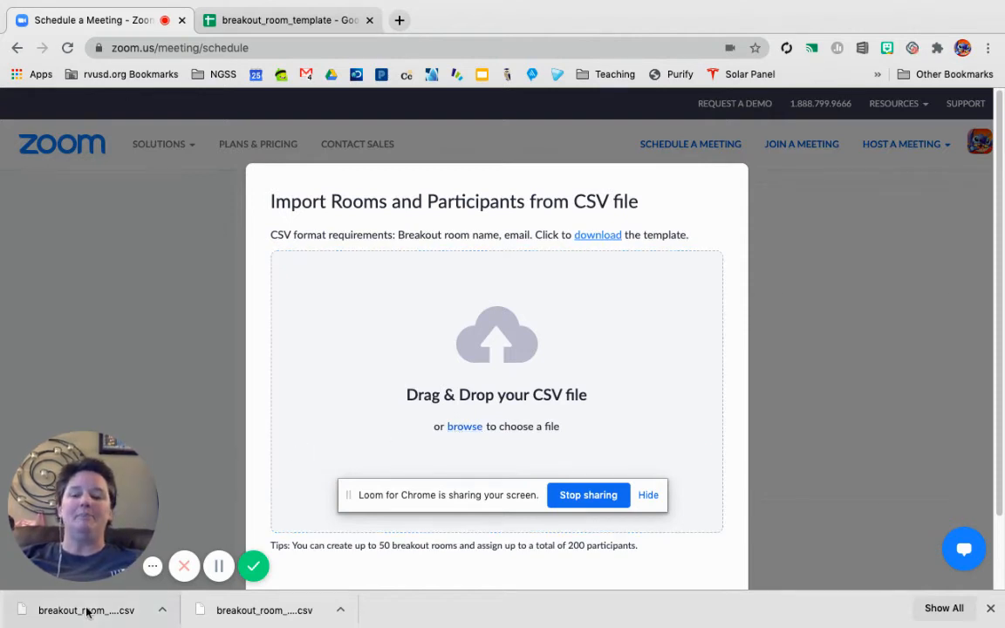
{"action": "left_click_drag", "start_coordinate": [74, 613], "coordinate": [489, 358]}
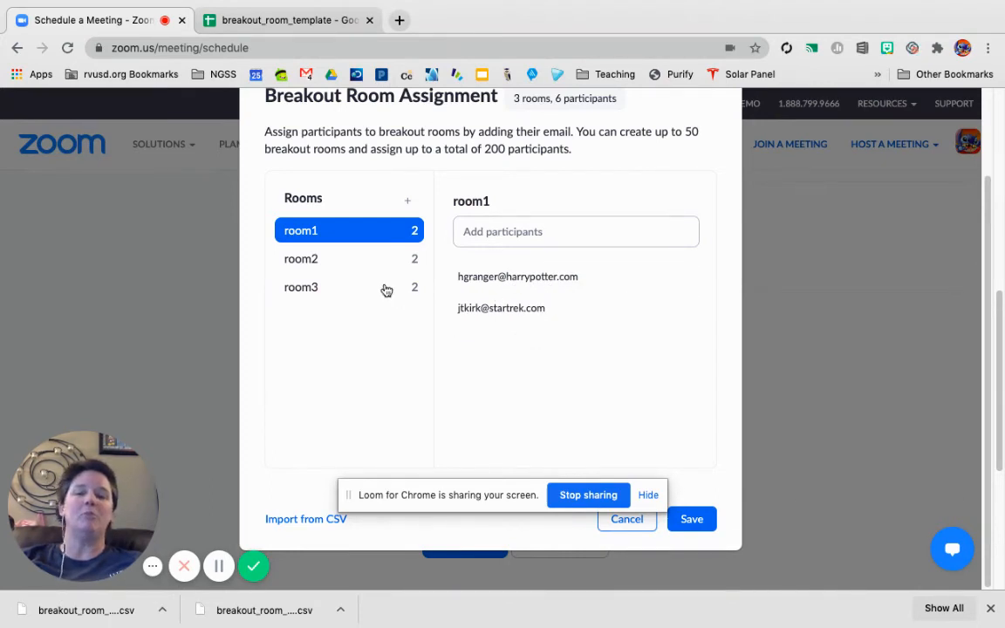
{"action": "left_click", "coordinate": [350, 261]}
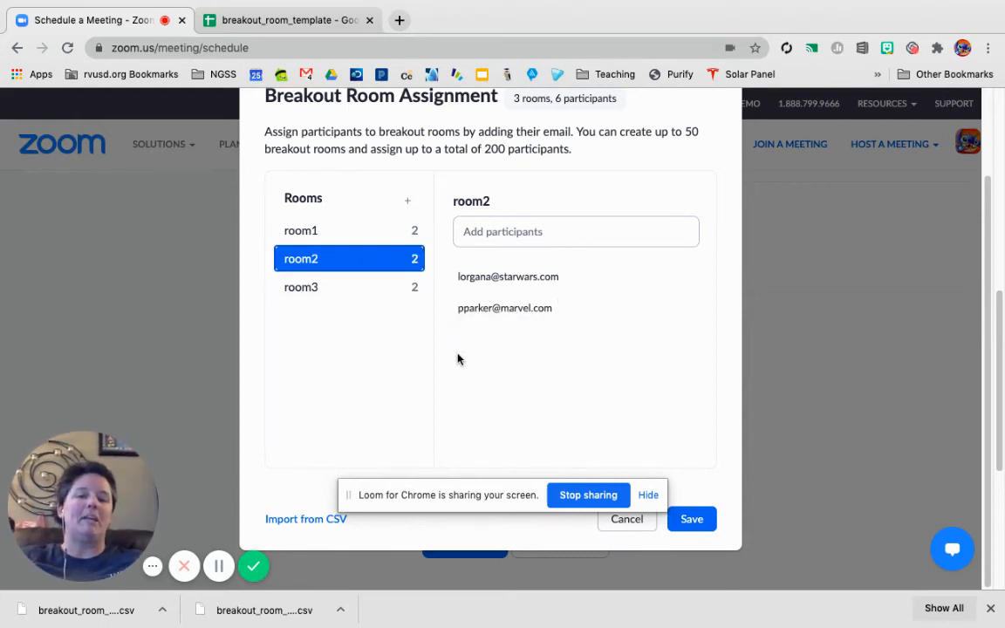
{"action": "left_click", "coordinate": [355, 289]}
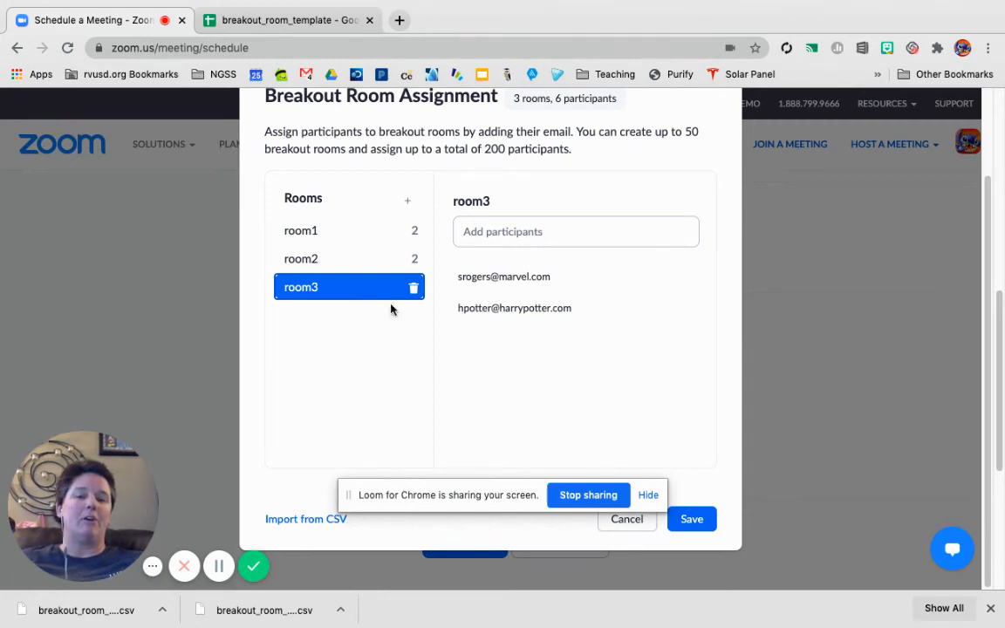
Step: Save the breakout room assignment and save the meeting with automatic recording on the local computer enabled
{"action": "left_click", "coordinate": [702, 525]}
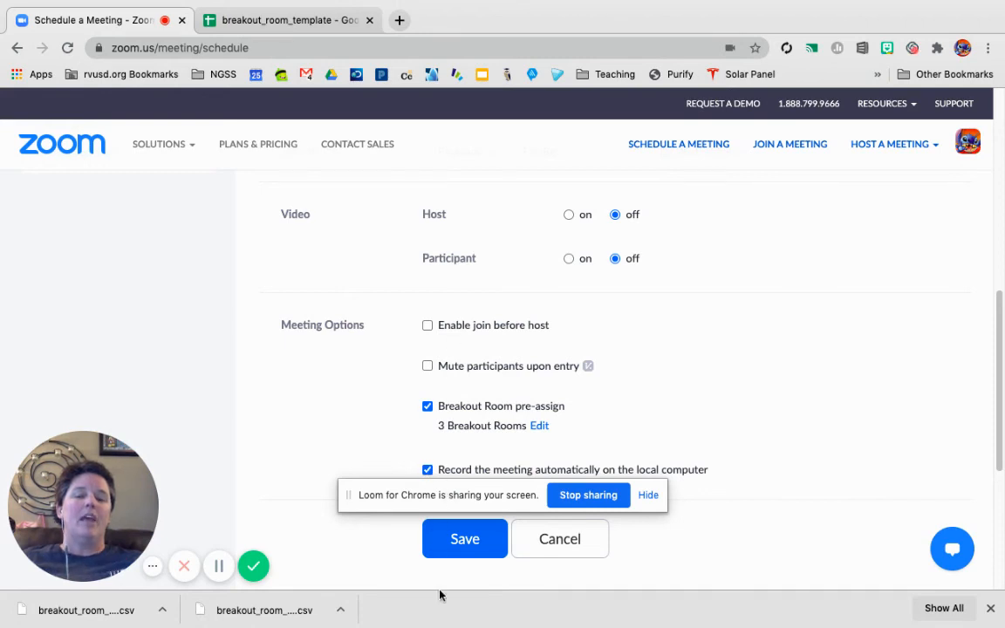
{"action": "left_click", "coordinate": [456, 547]}
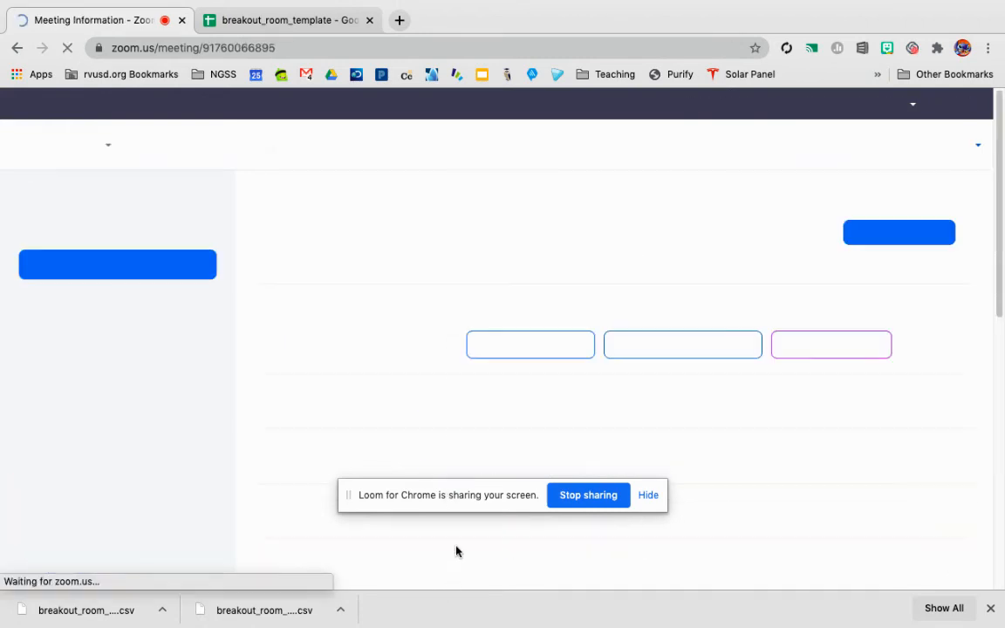